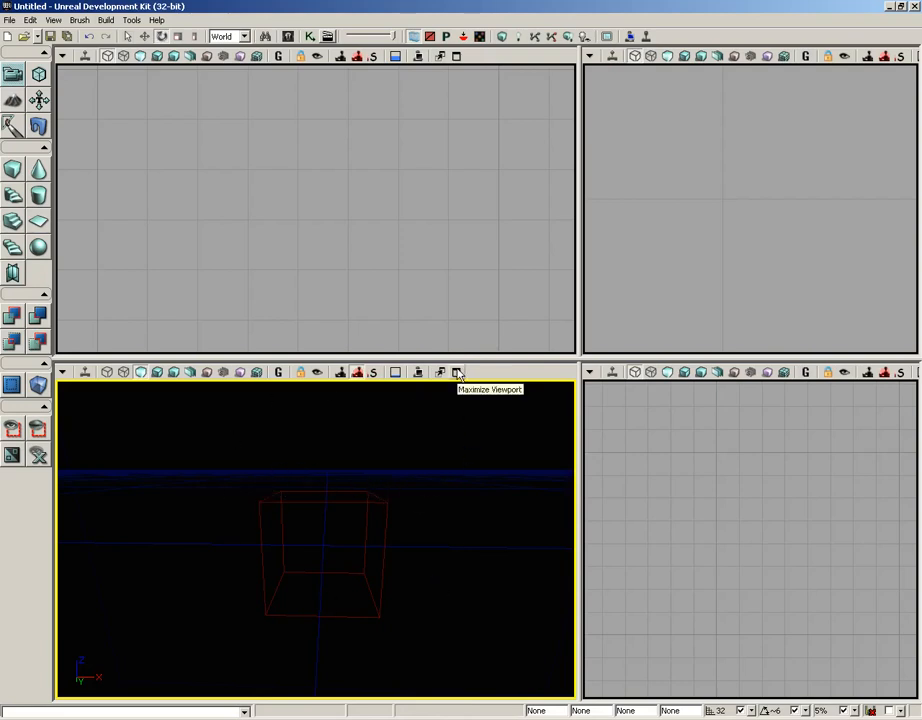
# Step: Maximize the perspective viewport and CSG Add a solid cube from the builder brush, shown in Unlit mode
pyautogui.click(457, 373)
pyautogui.moveTo(669, 309); pyautogui.dragTo(792, 259)
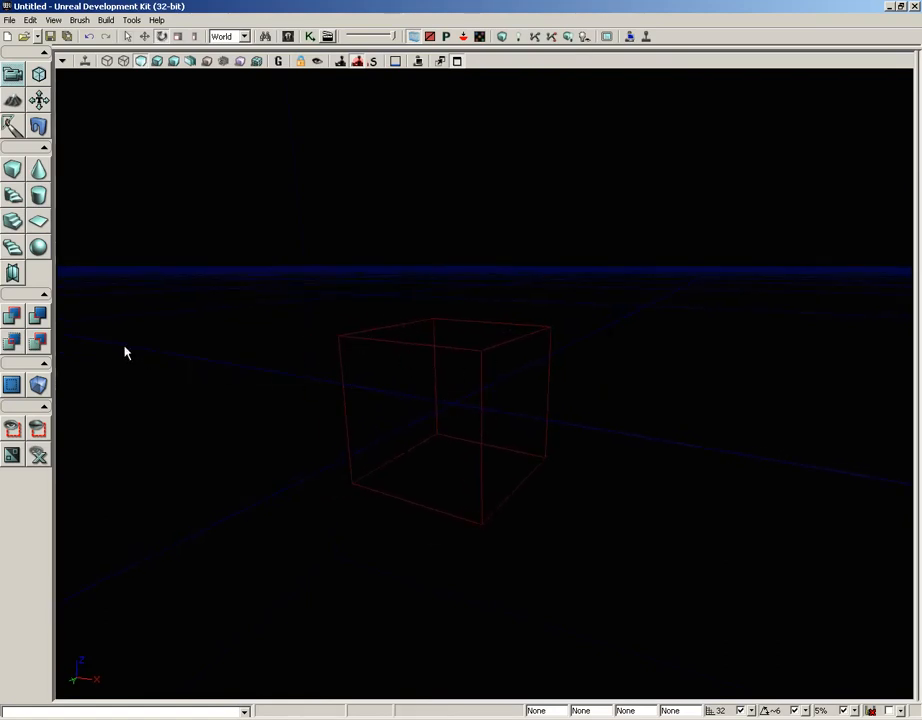
pyautogui.click(13, 318)
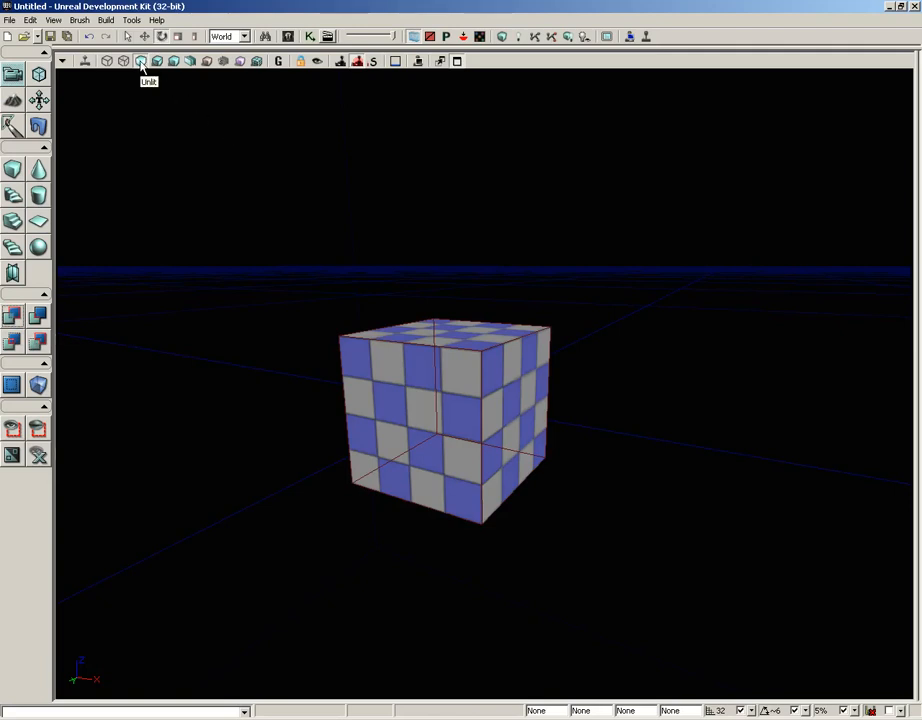
pyautogui.click(142, 63)
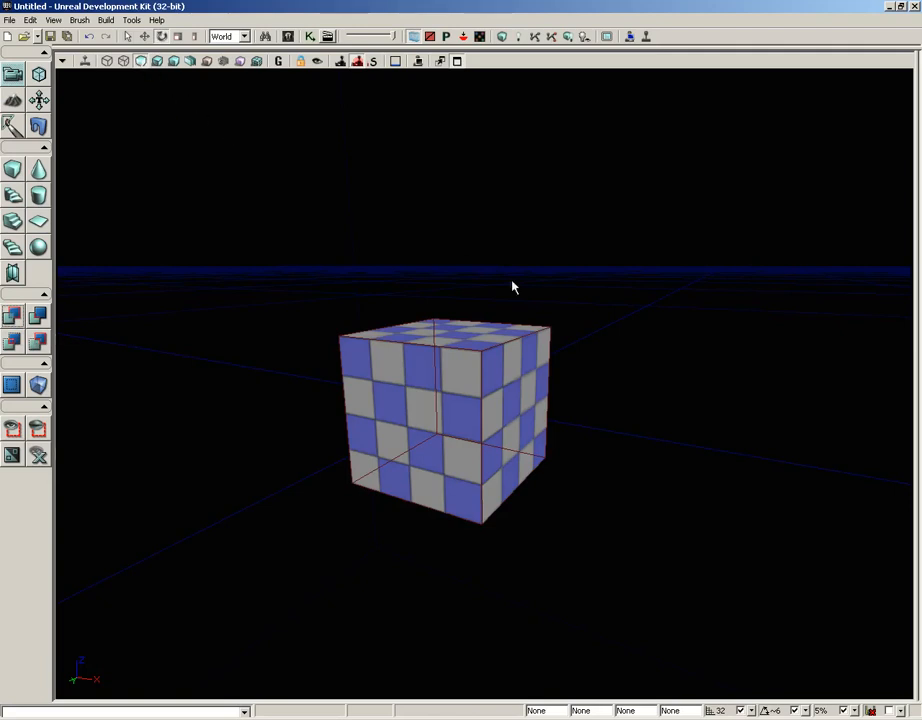
# Step: Move the red builder brush along X and up Z by about half its size so it overlaps the cube's upper corner
pyautogui.click(418, 318)
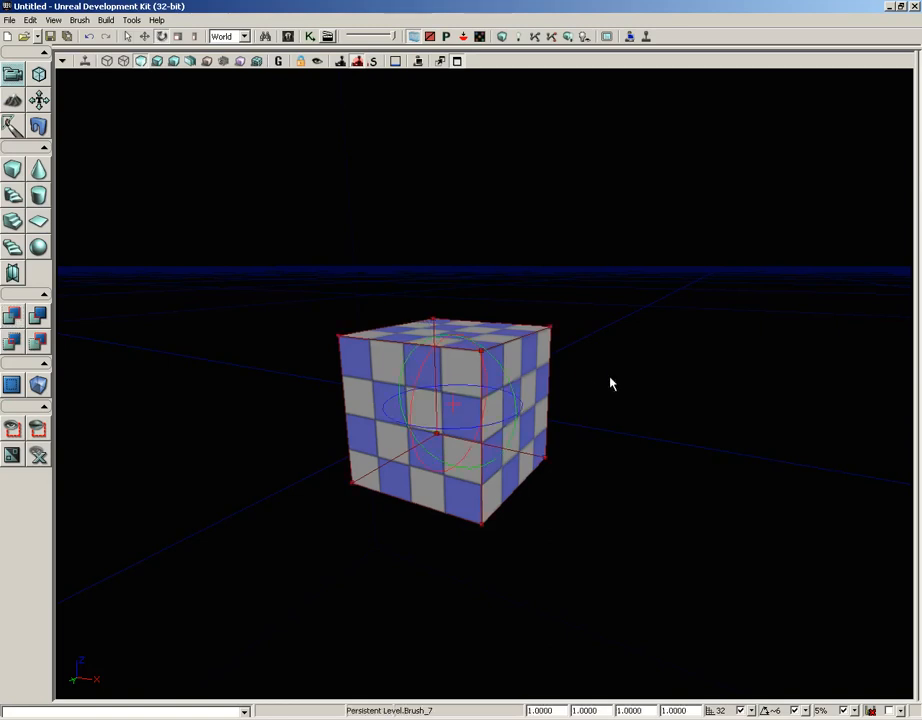
pyautogui.moveTo(609, 383)
pyautogui.keyDown('ctrl'); pyautogui.mouseDown()
pyautogui.moveTo(702, 385)
pyautogui.moveTo(685, 440)
pyautogui.moveTo(597, 434)
pyautogui.mouseUp(); pyautogui.keyUp('ctrl')
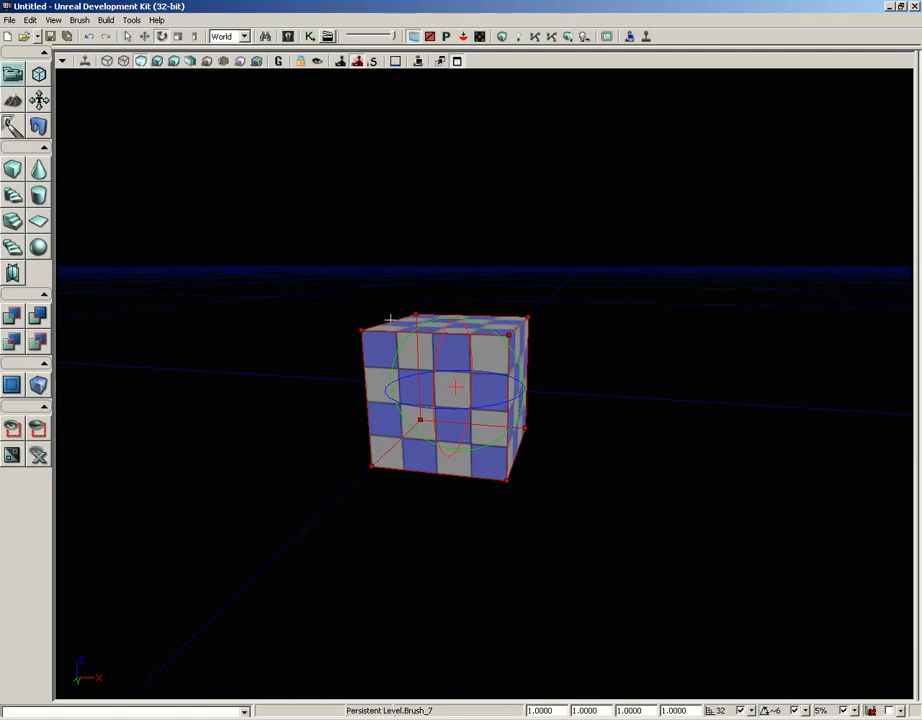
pyautogui.press('space')
pyautogui.press('space')
pyautogui.press('space')
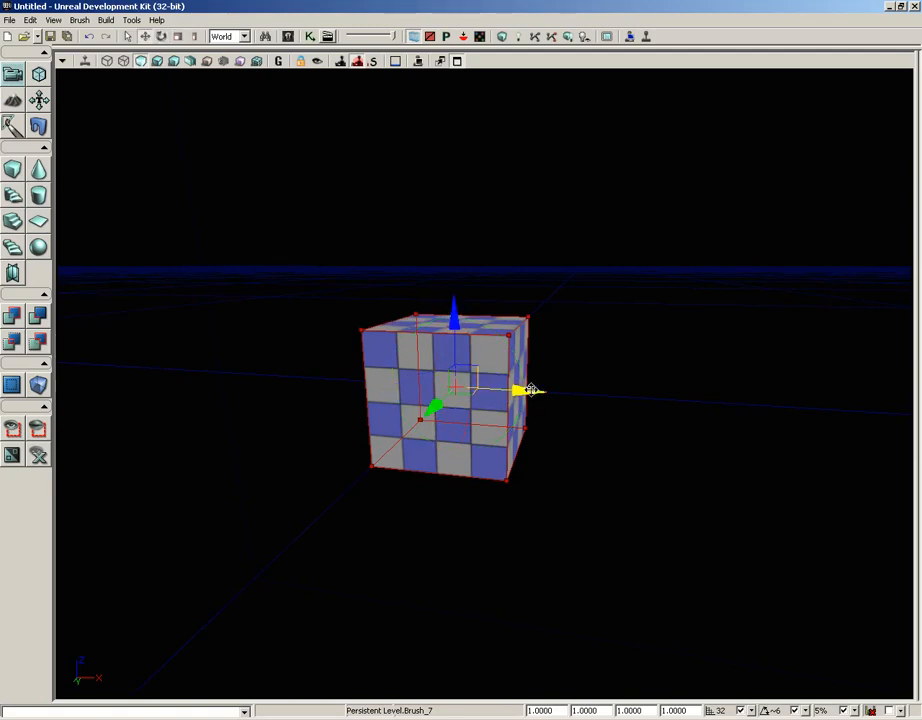
pyautogui.moveTo(529, 389); pyautogui.dragTo(588, 393)
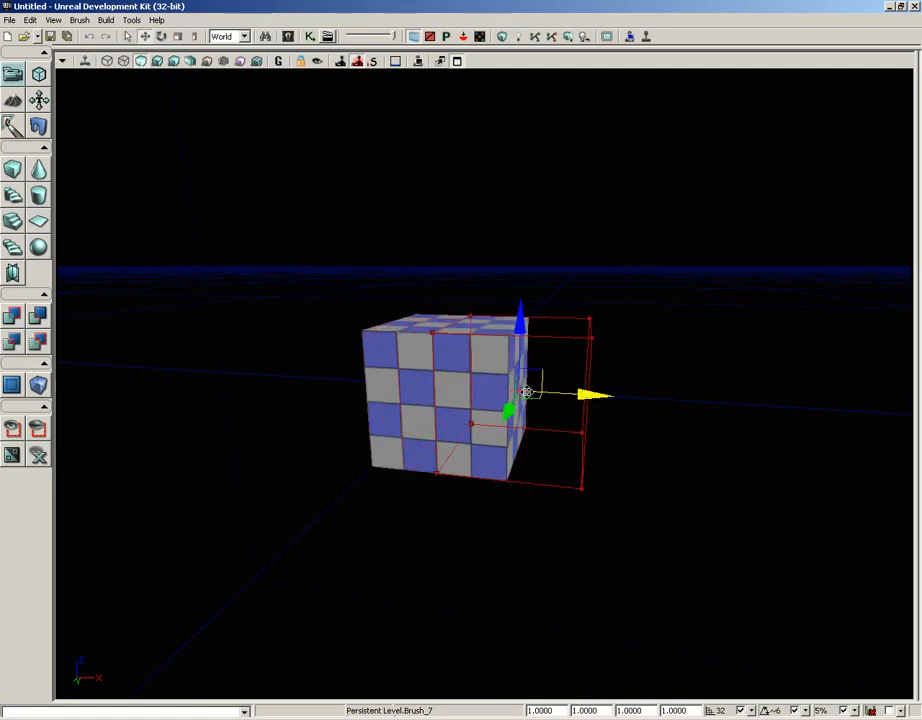
pyautogui.moveTo(522, 320); pyautogui.dragTo(522, 238)
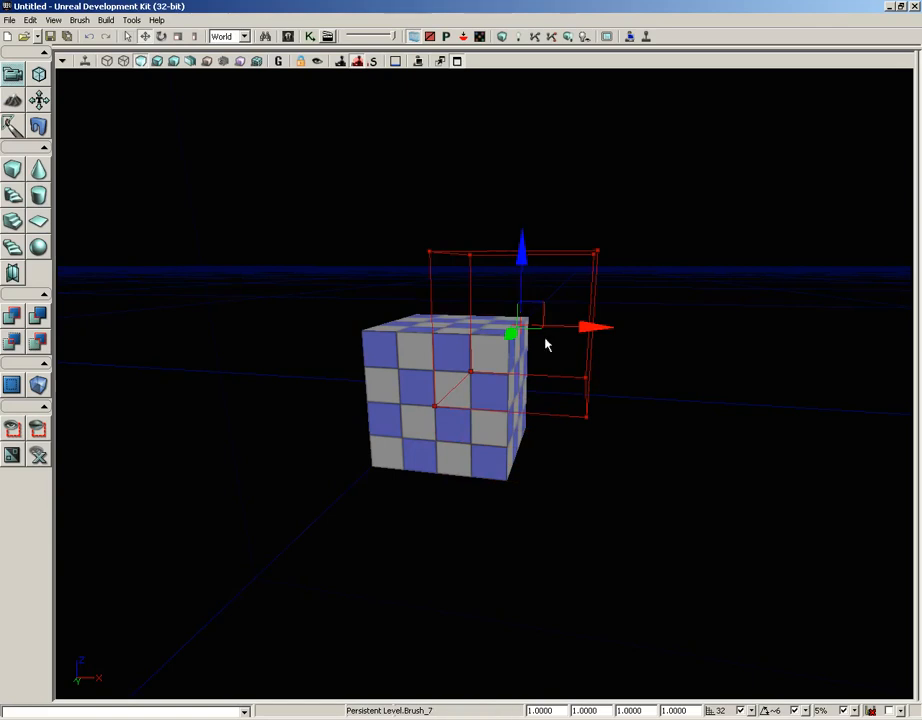
# Step: CSG Subtract the builder brush's volume from the upper corner of the cube
pyautogui.moveTo(694, 387); pyautogui.dragTo(668, 382, button='middle')
pyautogui.moveTo(554, 260); pyautogui.dragTo(551, 255)
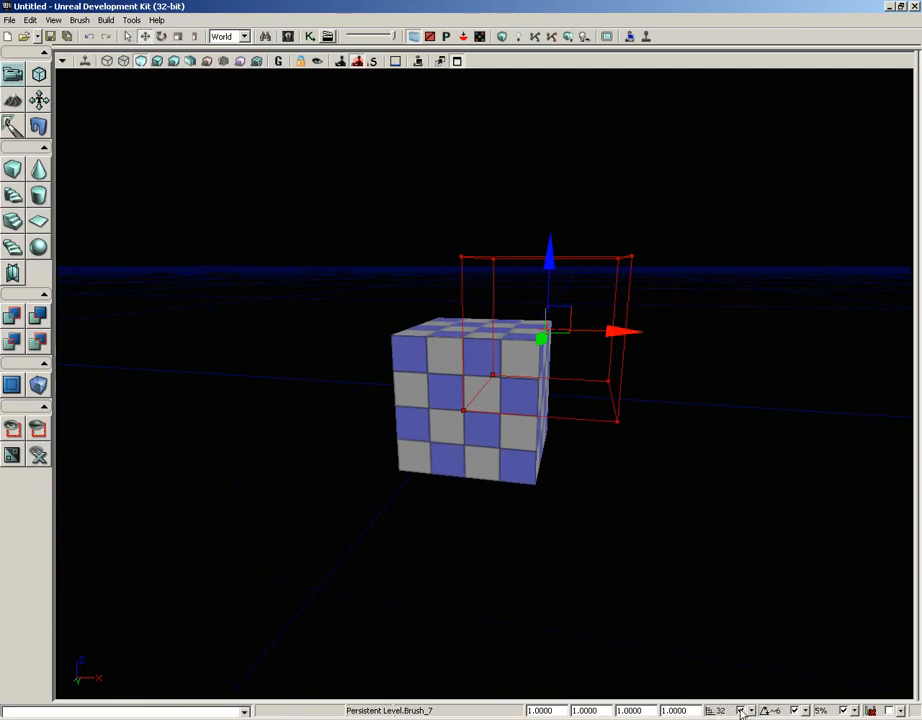
pyautogui.moveTo(675, 473)
pyautogui.mouseDown()
pyautogui.moveTo(749, 463)
pyautogui.moveTo(717, 462)
pyautogui.mouseUp()
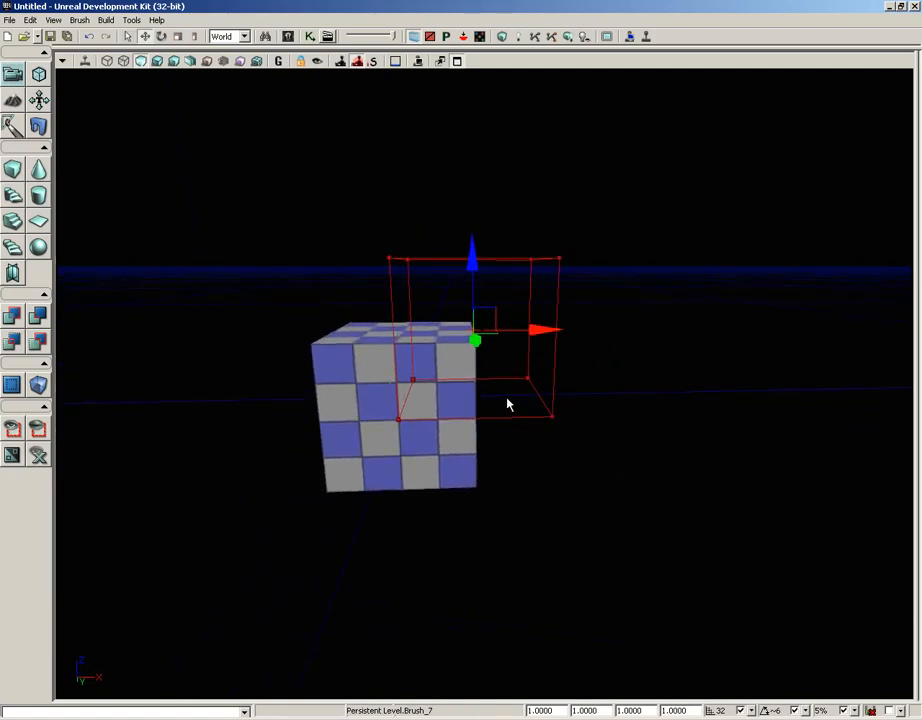
pyautogui.moveTo(710, 393)
pyautogui.mouseDown(button='middle')
pyautogui.moveTo(673, 385)
pyautogui.moveTo(671, 399)
pyautogui.mouseUp(button='middle')
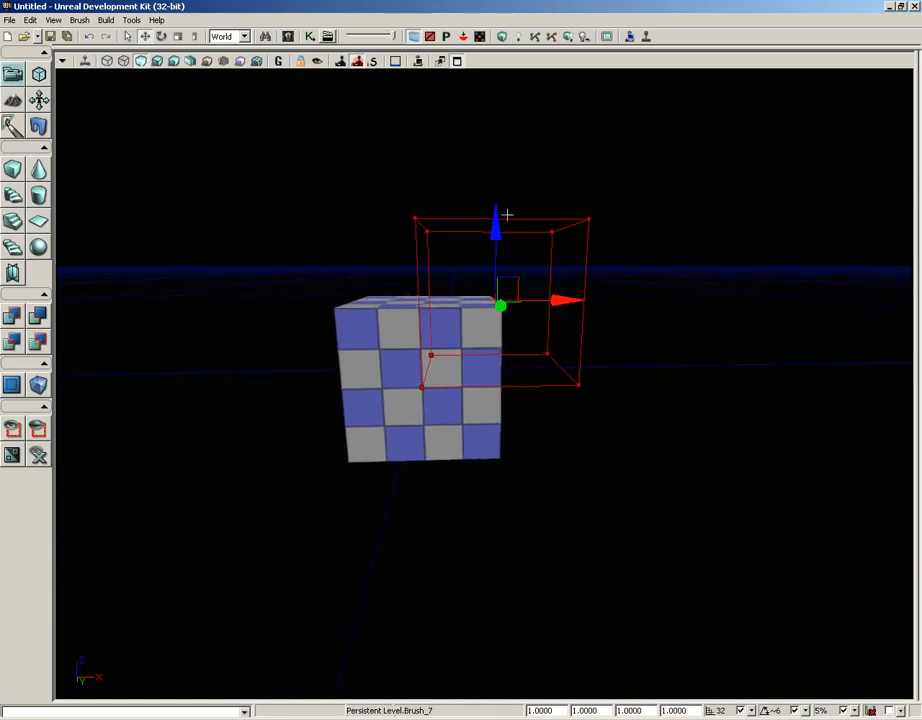
pyautogui.click(35, 318)
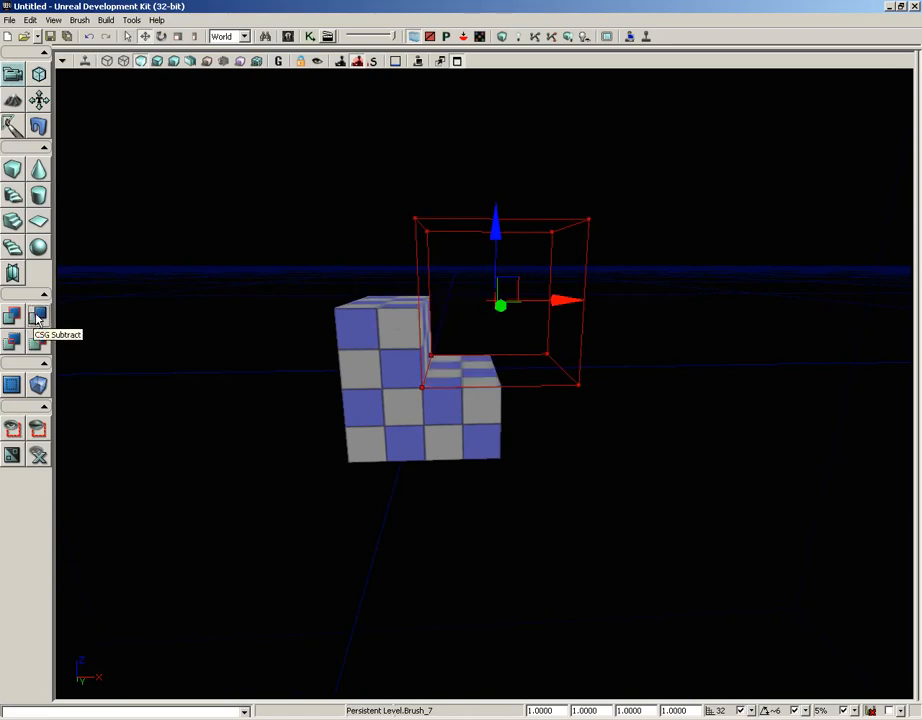
pyautogui.moveTo(255, 259); pyautogui.dragTo(312, 258)
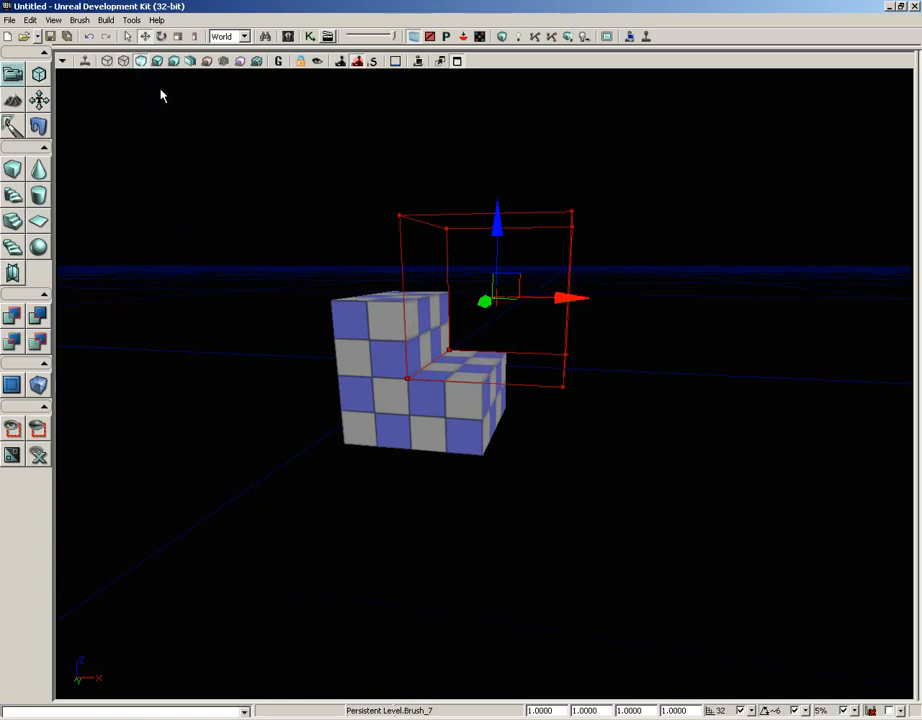
# Step: Show the scene as wireframe and move the builder brush along X, well clear of the cube
pyautogui.click(108, 62)
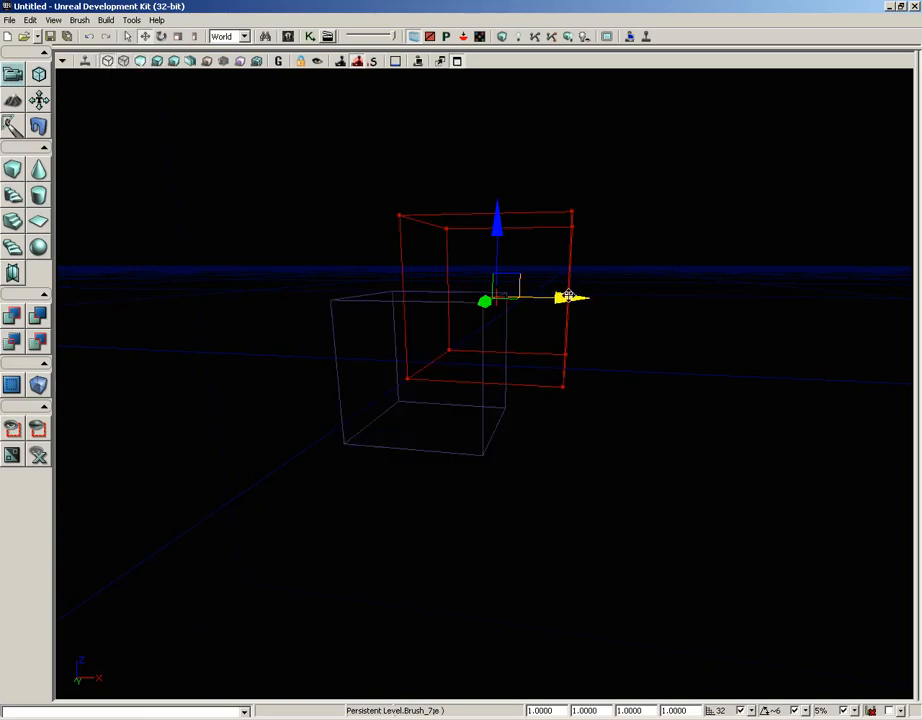
pyautogui.moveTo(568, 296); pyautogui.dragTo(913, 296)
pyautogui.moveTo(562, 436)
pyautogui.mouseDown()
pyautogui.moveTo(561, 360)
pyautogui.moveTo(562, 437)
pyautogui.mouseUp()
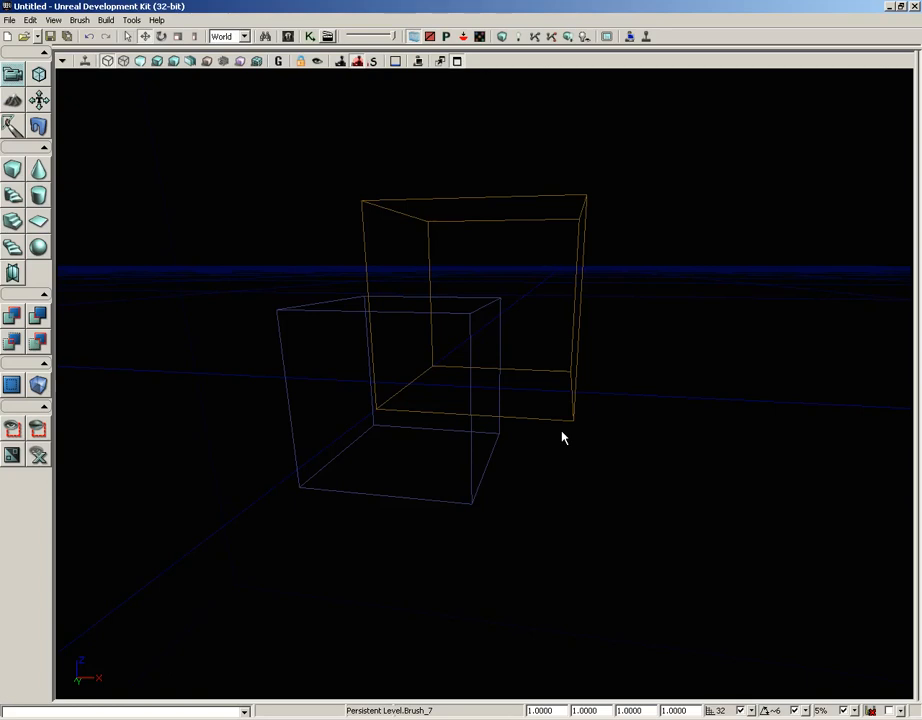
# Step: Select the additive and subtractive brushes in turn and compare the subtractive outline with the notched cube in Unlit mode
pyautogui.click(303, 311)
pyautogui.click(581, 292)
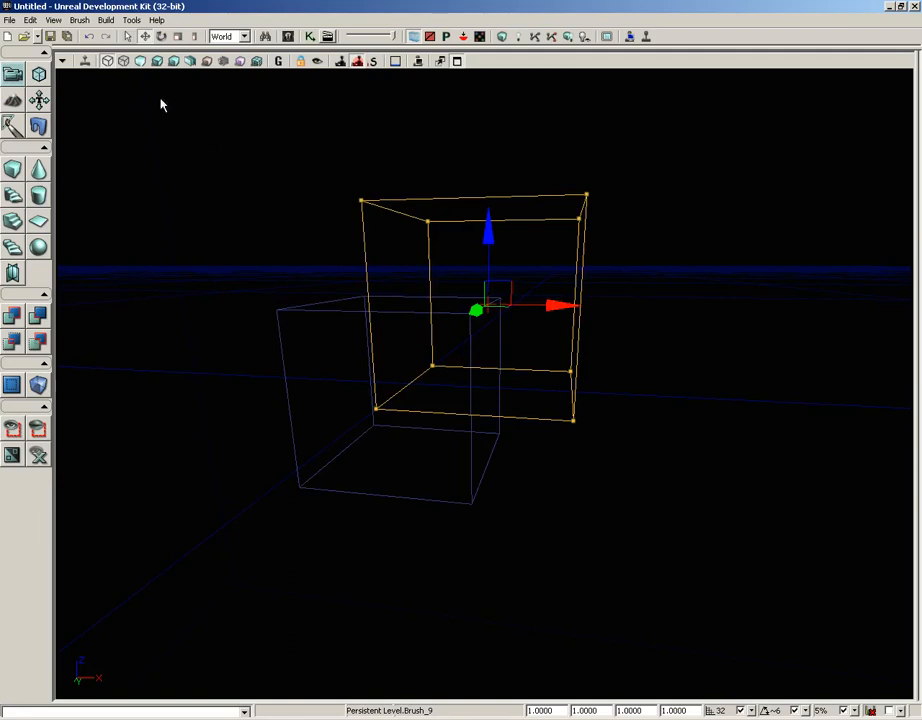
pyautogui.click(140, 61)
pyautogui.moveTo(267, 245); pyautogui.dragTo(208, 253)
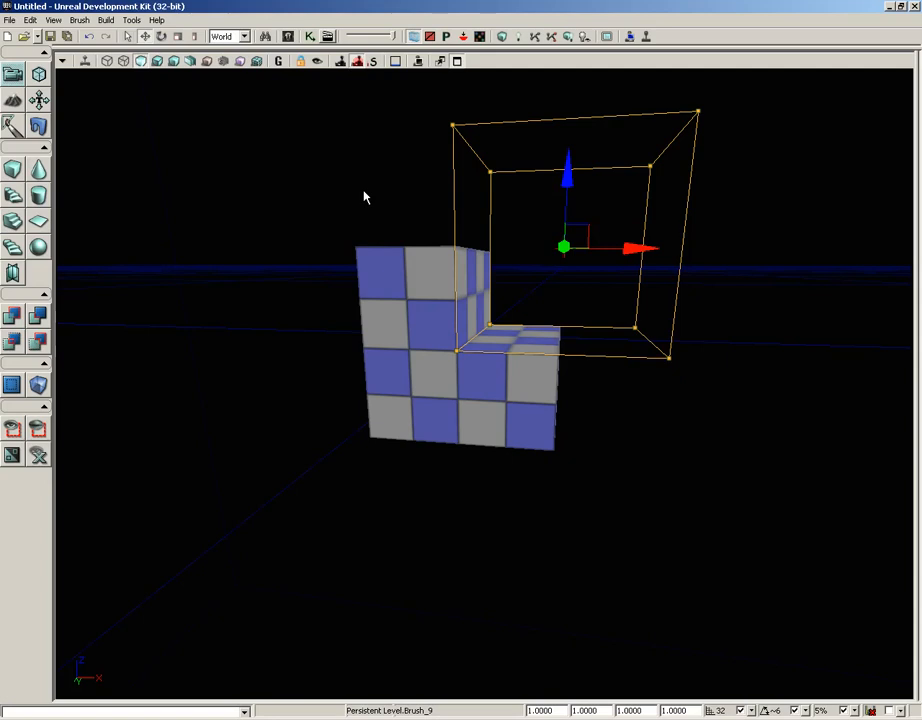
pyautogui.click(761, 257)
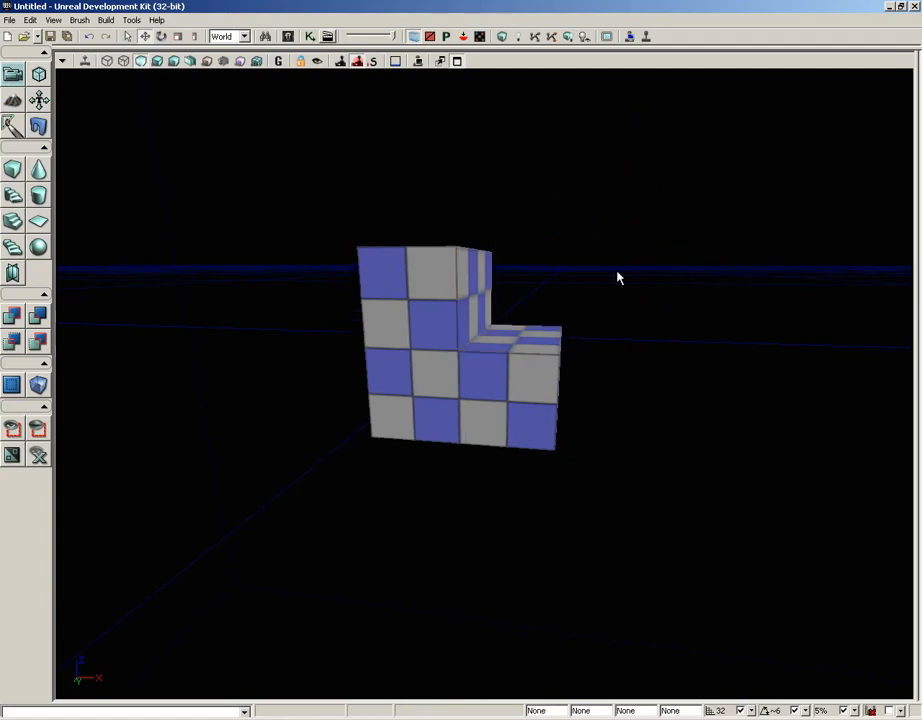
# Step: Select the yellow subtractive brush in wireframe and move it along X, partly away from the cube
pyautogui.click(108, 61)
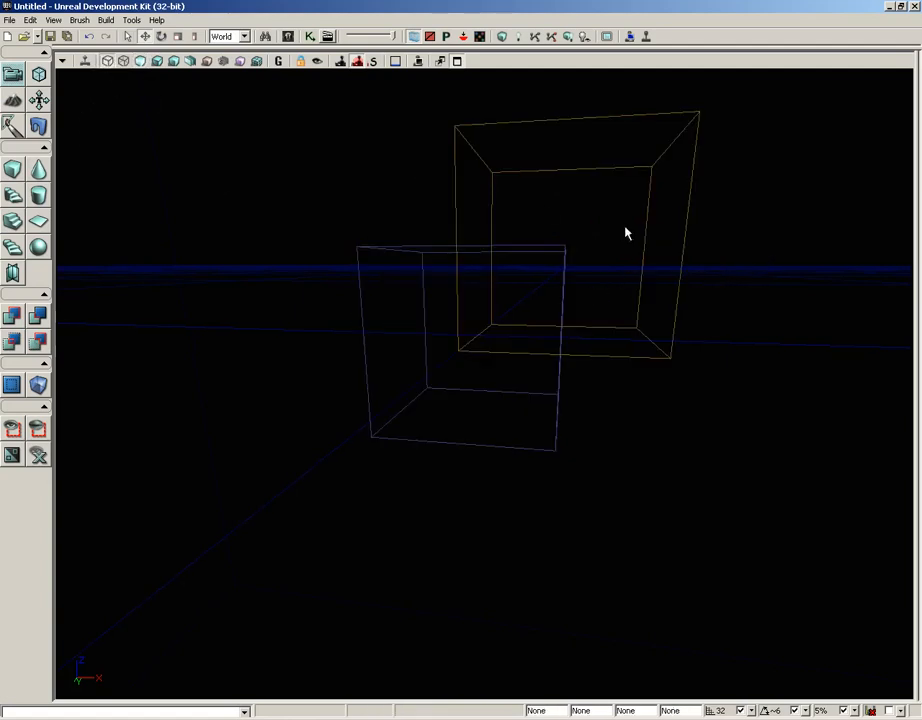
pyautogui.click(684, 233)
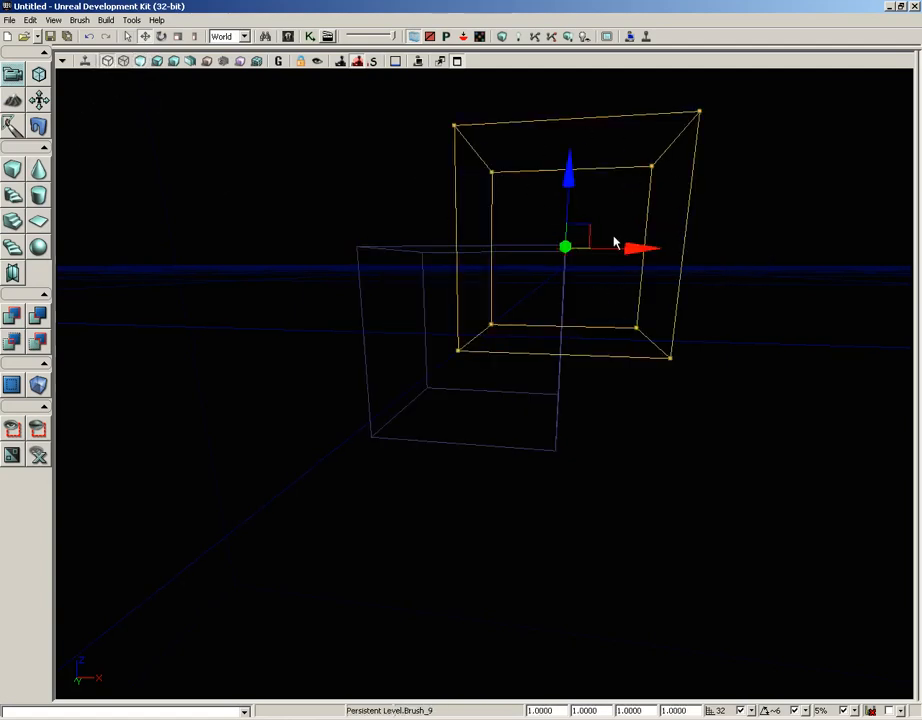
pyautogui.moveTo(641, 247); pyautogui.dragTo(679, 247)
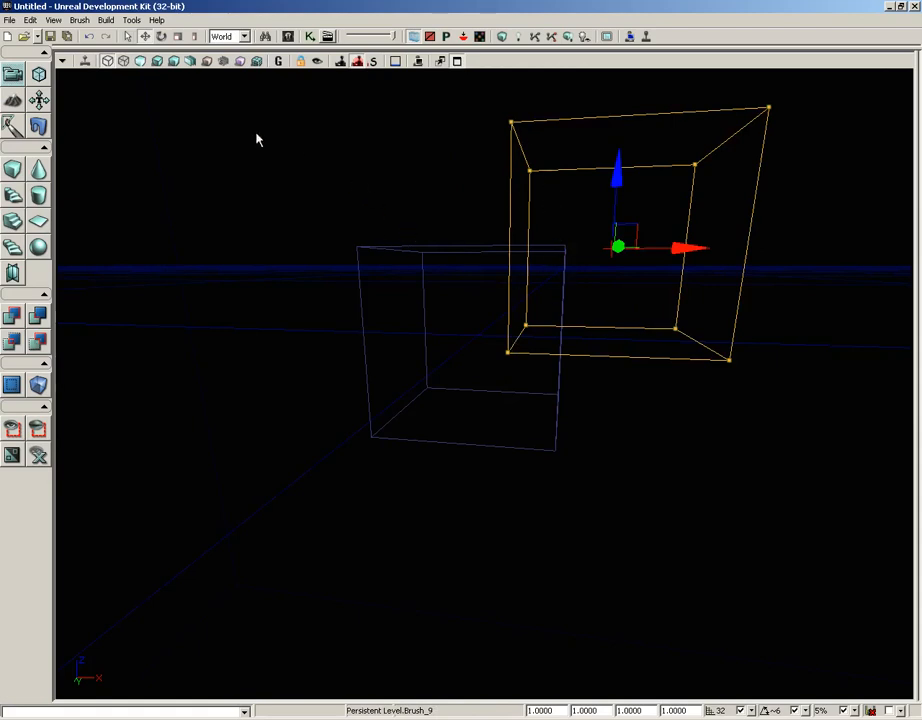
# Step: Return to Unlit mode, build the geometry for the current level and close the Map Check report
pyautogui.click(142, 62)
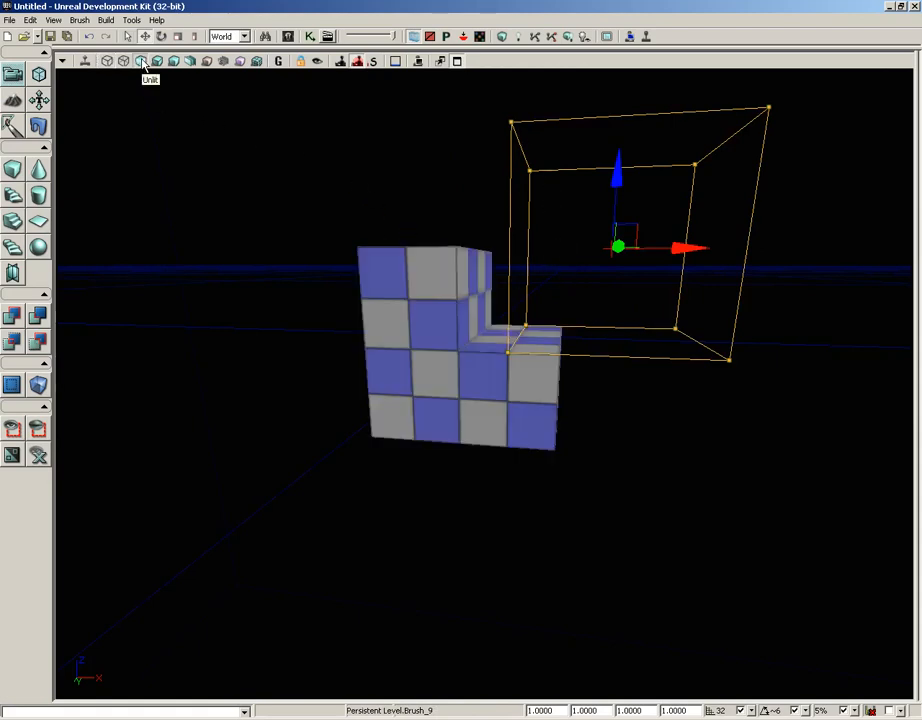
pyautogui.moveTo(726, 439)
pyautogui.mouseDown(button='middle')
pyautogui.moveTo(705, 435)
pyautogui.moveTo(723, 435)
pyautogui.mouseUp(button='middle')
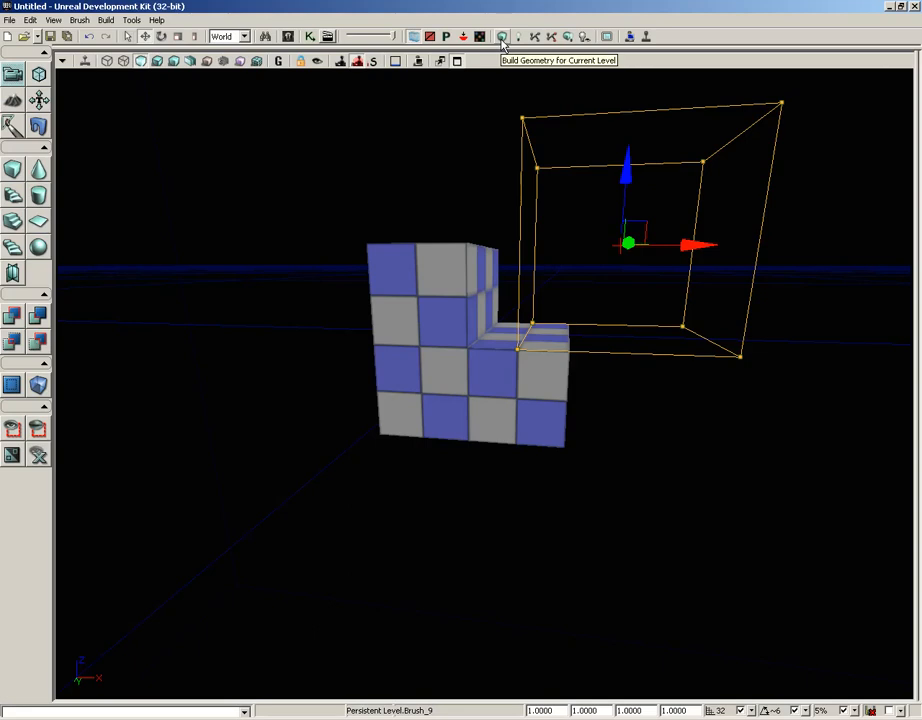
pyautogui.click(503, 40)
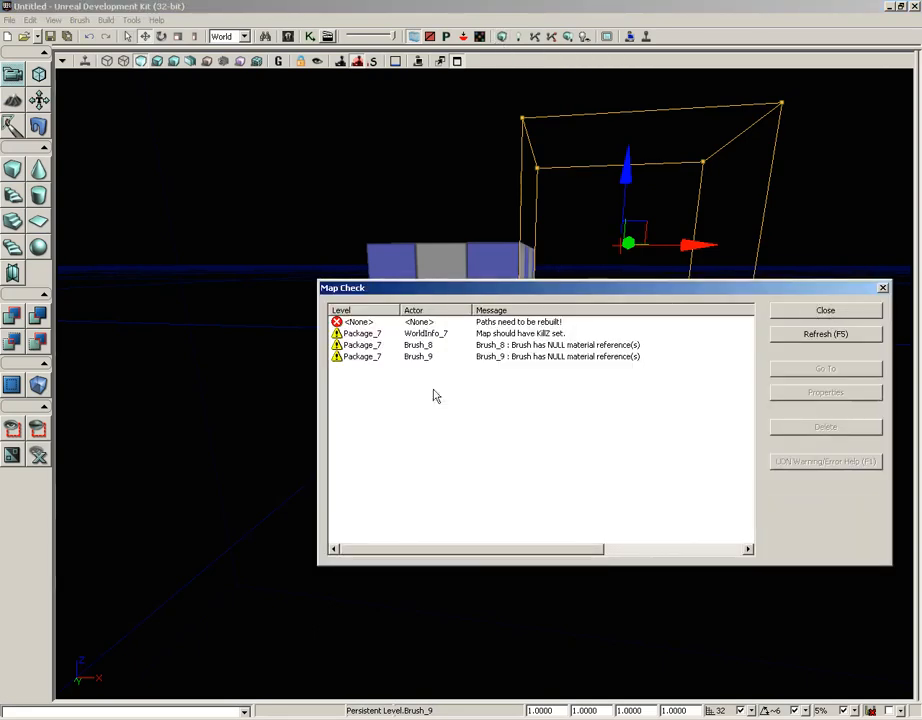
pyautogui.click(884, 288)
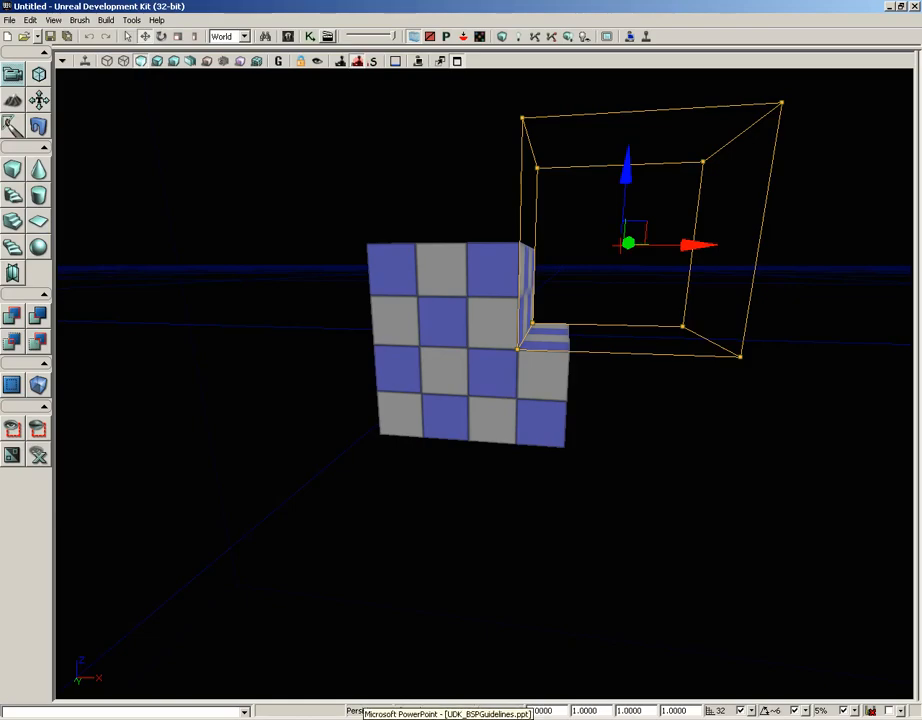
# Step: Switch to the PowerPoint presentation UDK_BSPGuidelines.ppt and reveal the bullet points on the BSP Concepts slide
pyautogui.click(368, 719)
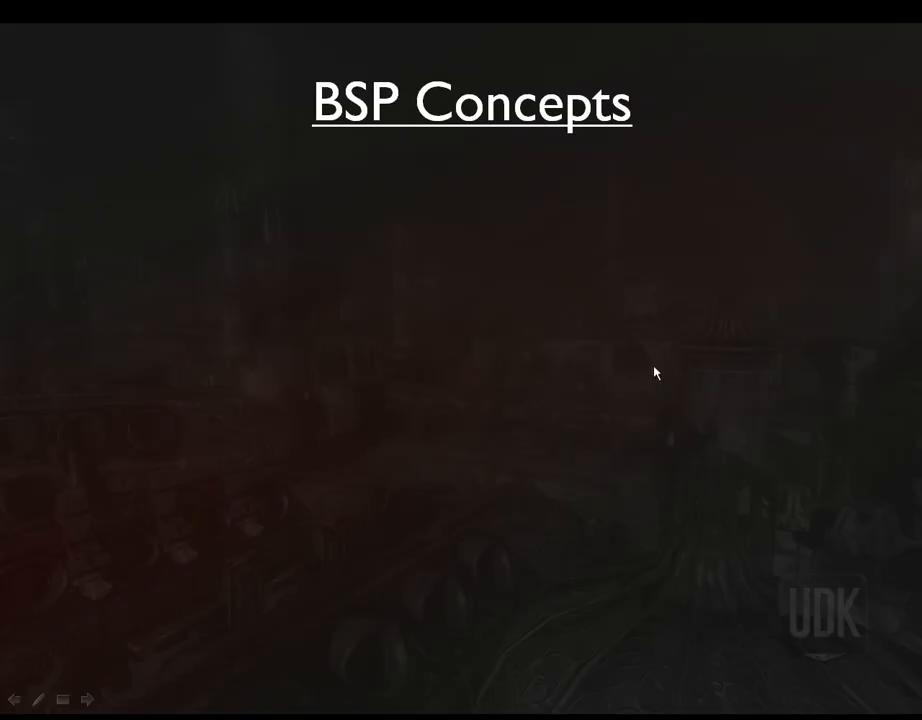
pyautogui.click(820, 231)
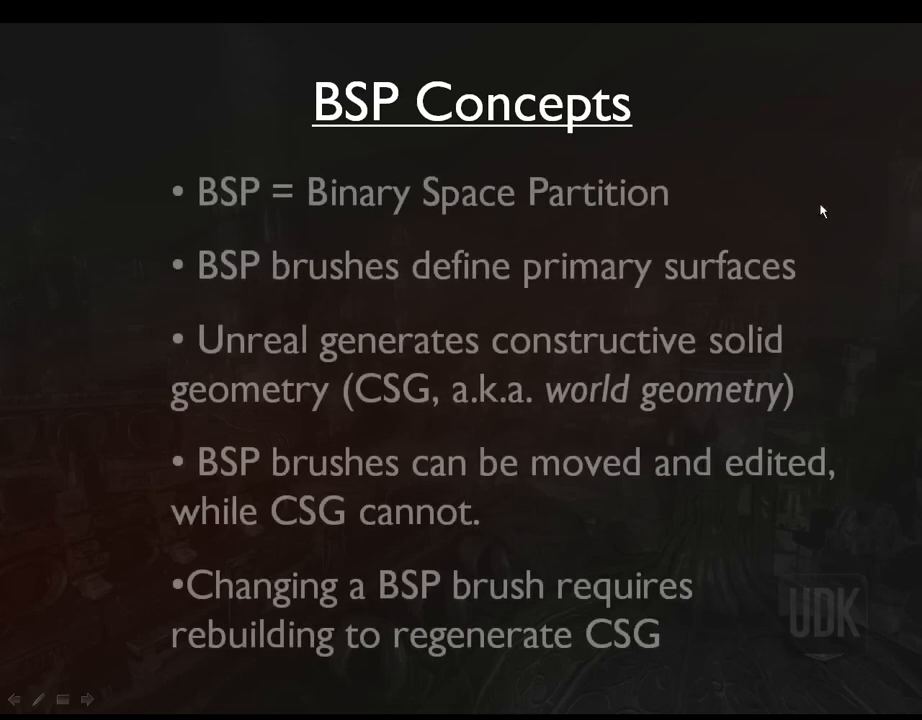